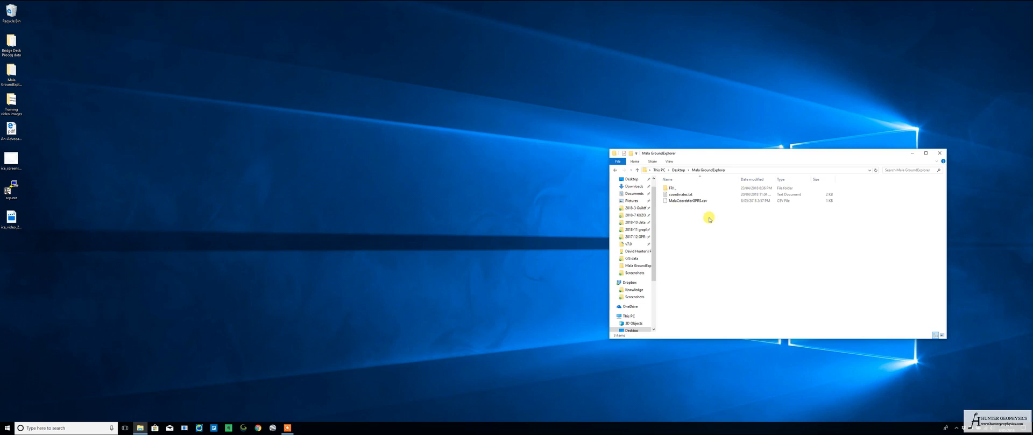
Examine the line coordinates in coordinates.txt and in MalaCoordsforGPRS.csv, using Notepad as the default app for CSV files
double_click(671, 197)
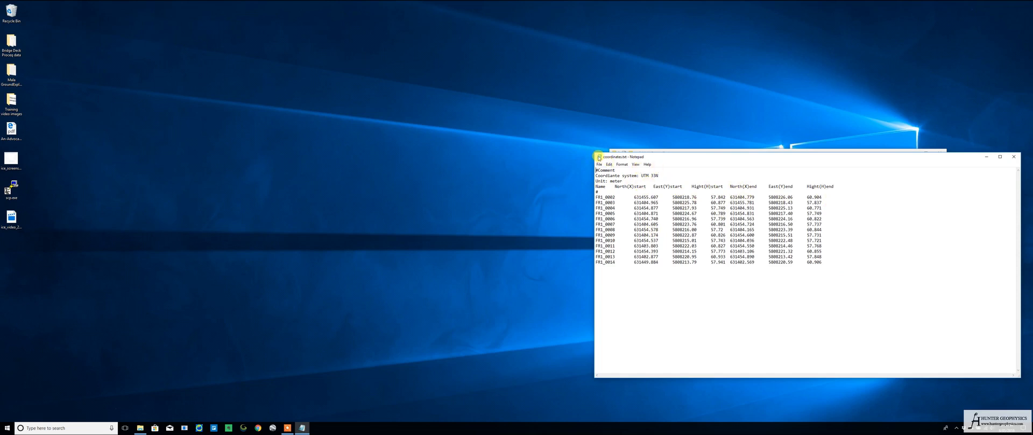
double_click(599, 157)
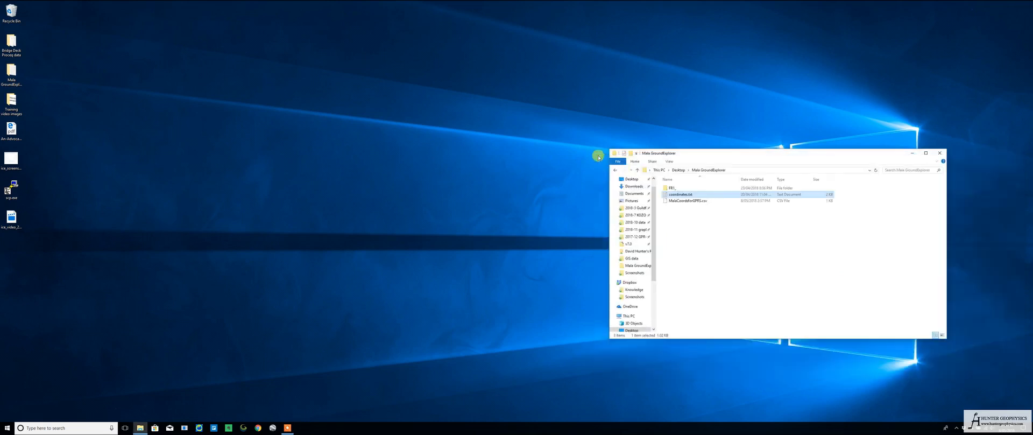
double_click(693, 201)
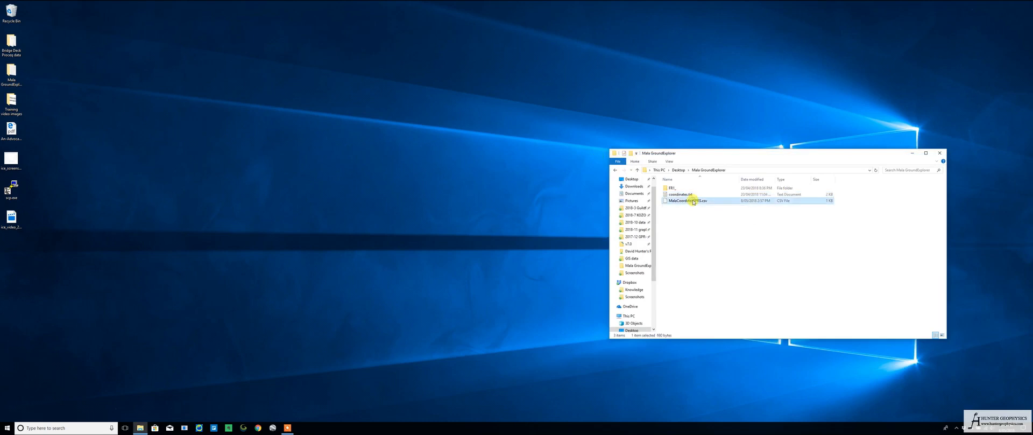
left_click(487, 133)
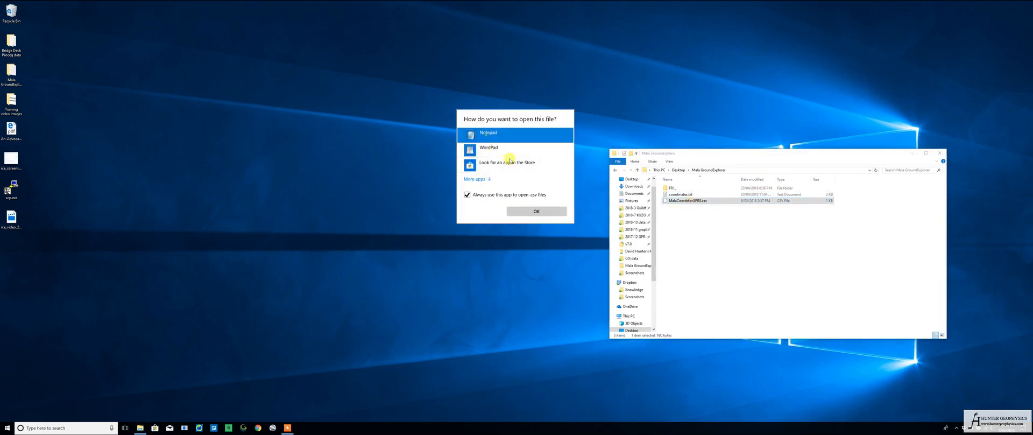
left_click(538, 211)
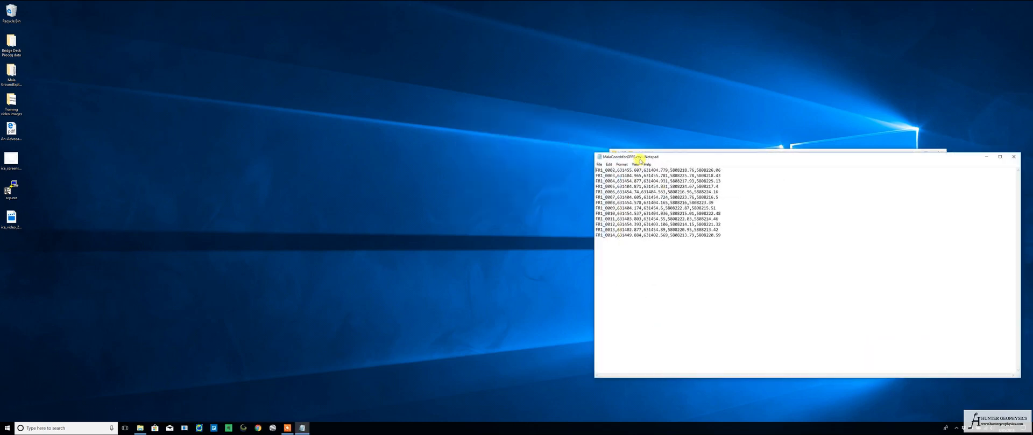
left_click_drag(638, 157, 190, 148)
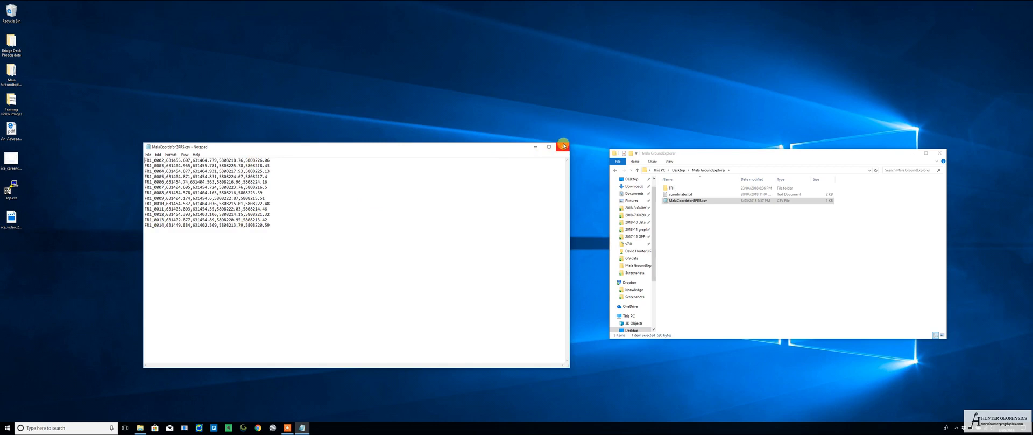
left_click(563, 145)
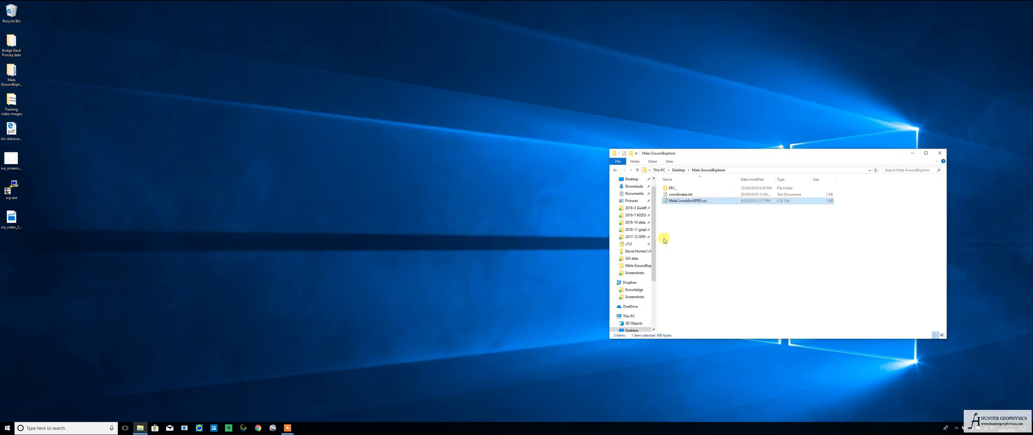
Examine the raw radar files in the FR1_ folder with its window filling half the desktop
double_click(673, 188)
left_click_drag(702, 155, 1029, 123)
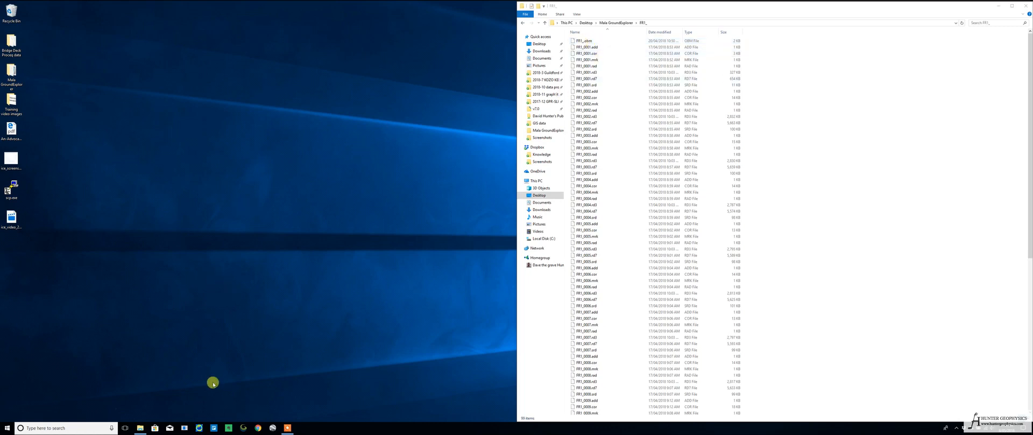
Switch to GPR-SLICE and create a new survey named MalaGXdemo for Mala GX equipment
left_click(200, 426)
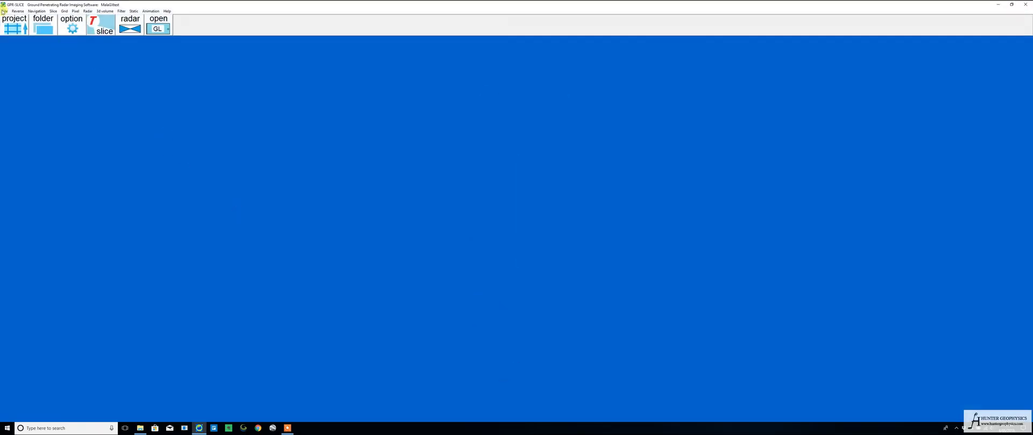
left_click(3, 10)
left_click(17, 22)
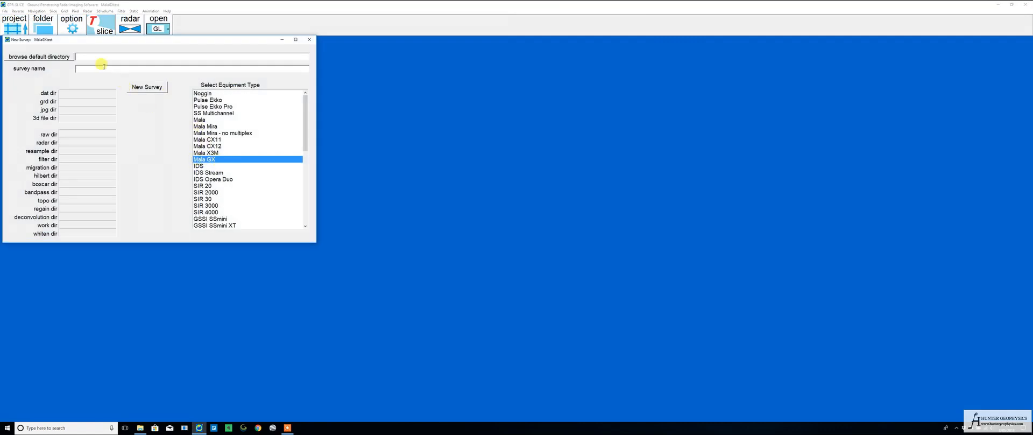
type("MalaGXdemo")
left_click(139, 85)
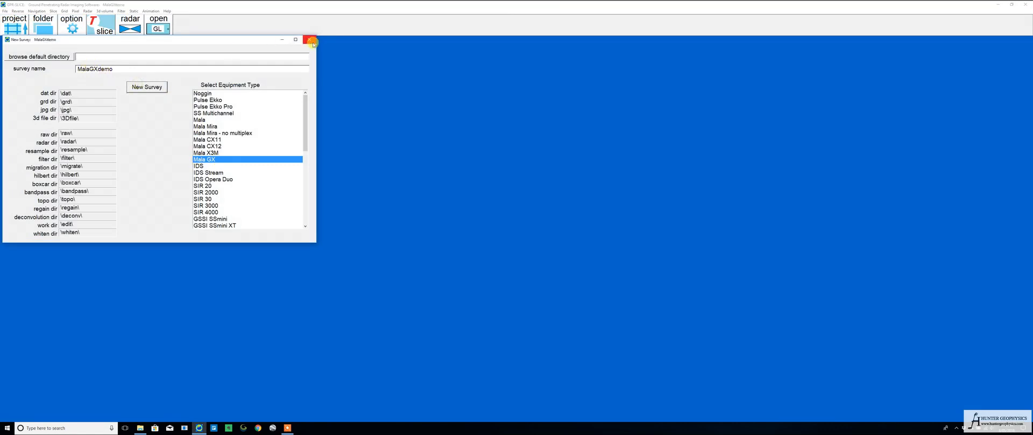
left_click(311, 41)
Import all radargram files from the FR1_ folder inside Mala GroundExplorer into the project's raw folder
left_click(5, 11)
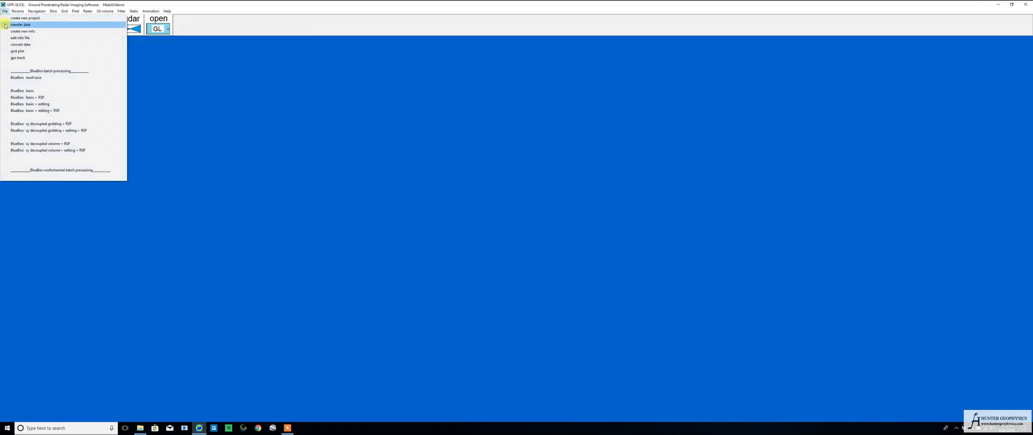
left_click(5, 25)
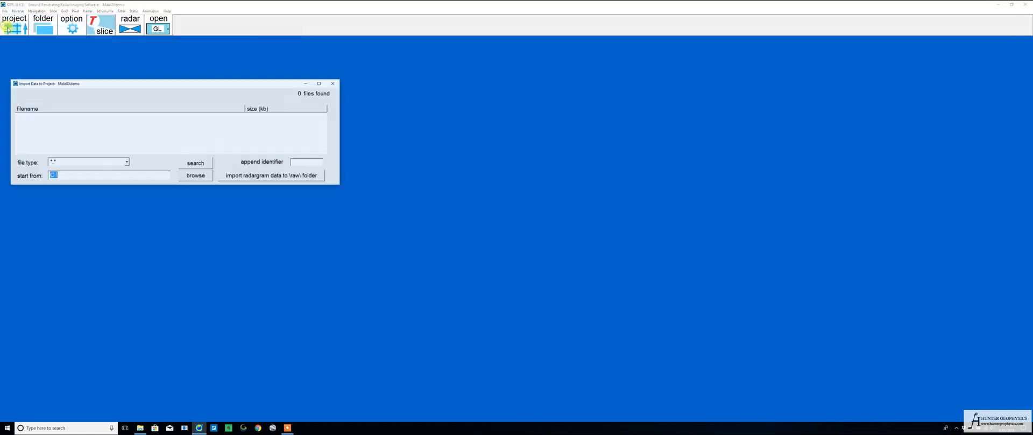
left_click(195, 175)
double_click(189, 186)
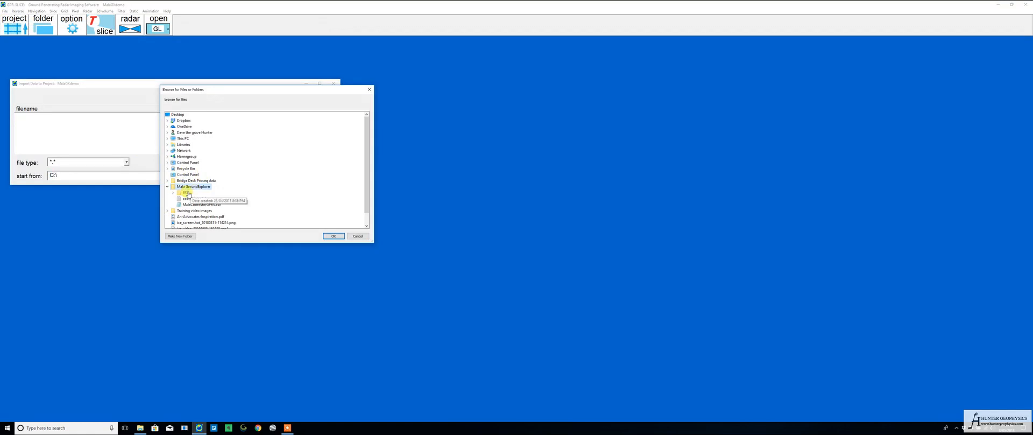
double_click(187, 193)
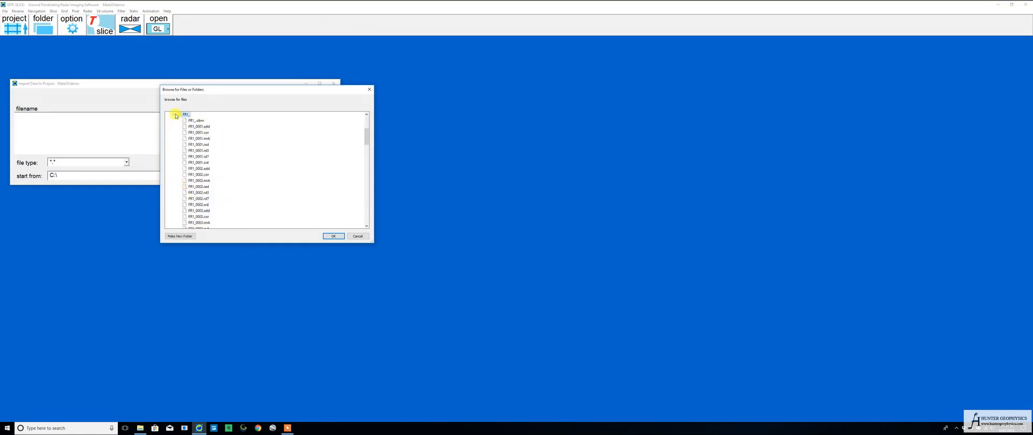
left_click(333, 236)
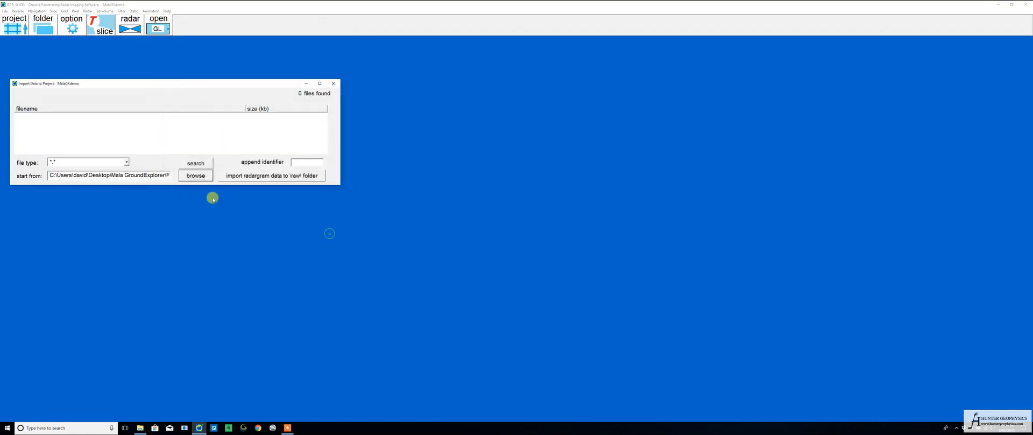
left_click(196, 163)
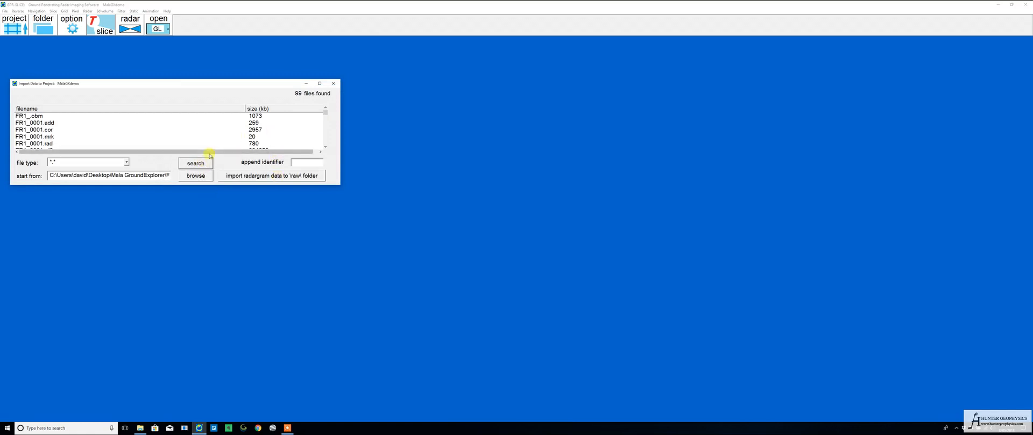
left_click(274, 176)
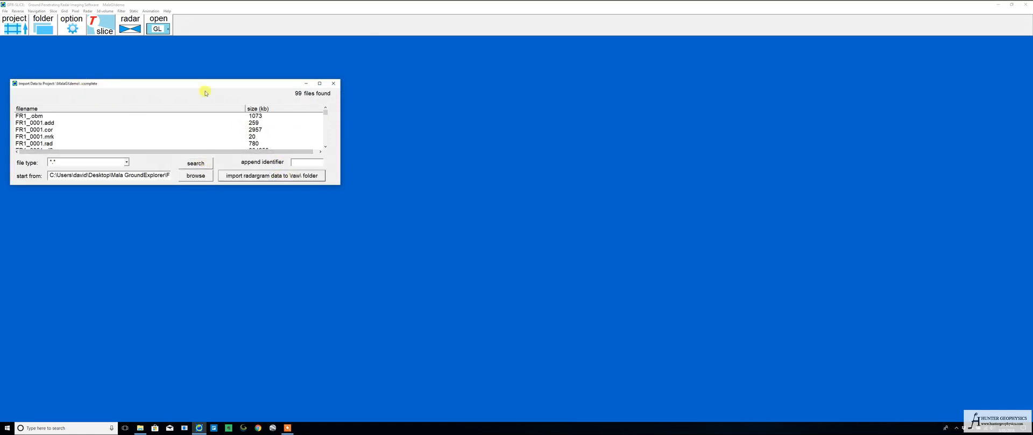
left_click(333, 83)
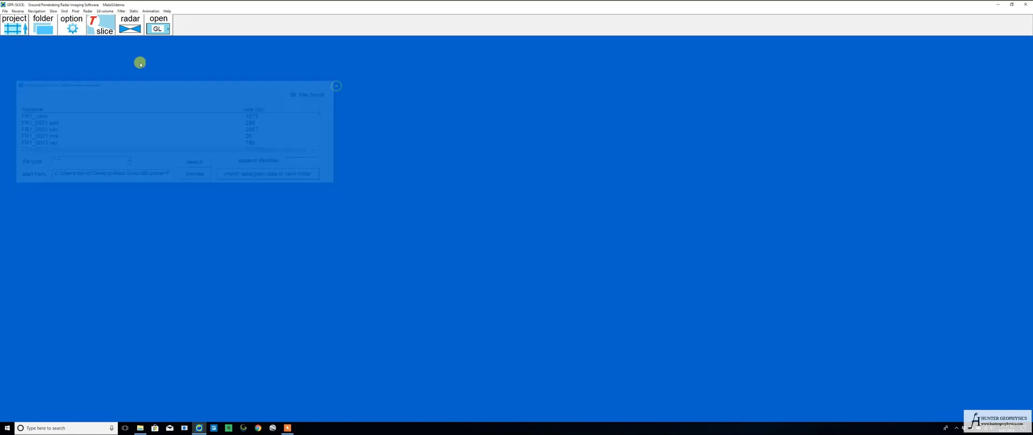
Create the info.dat information file from the imported profiles using the radargram extension option and x survey direction
left_click(3, 22)
left_click(15, 31)
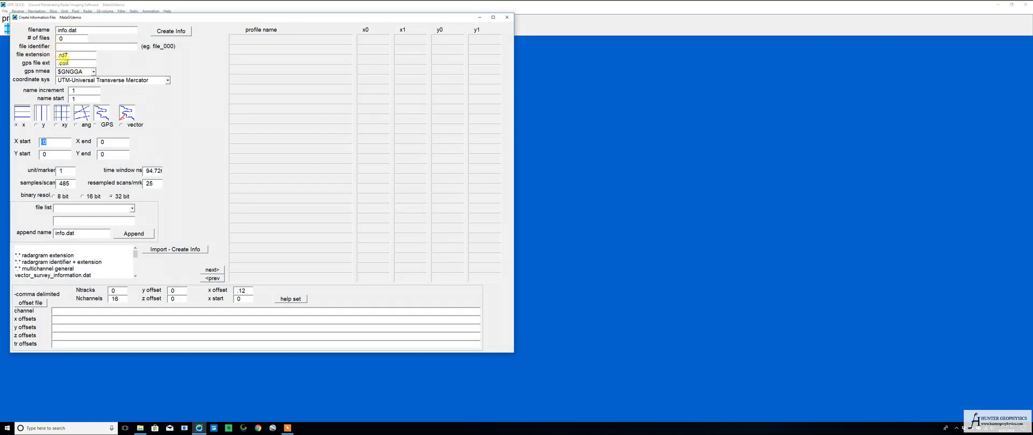
left_click(31, 255)
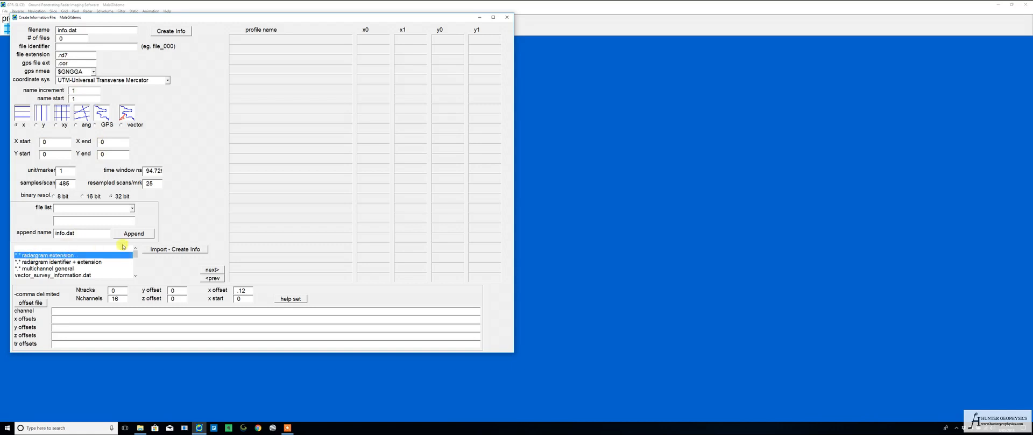
left_click(155, 249)
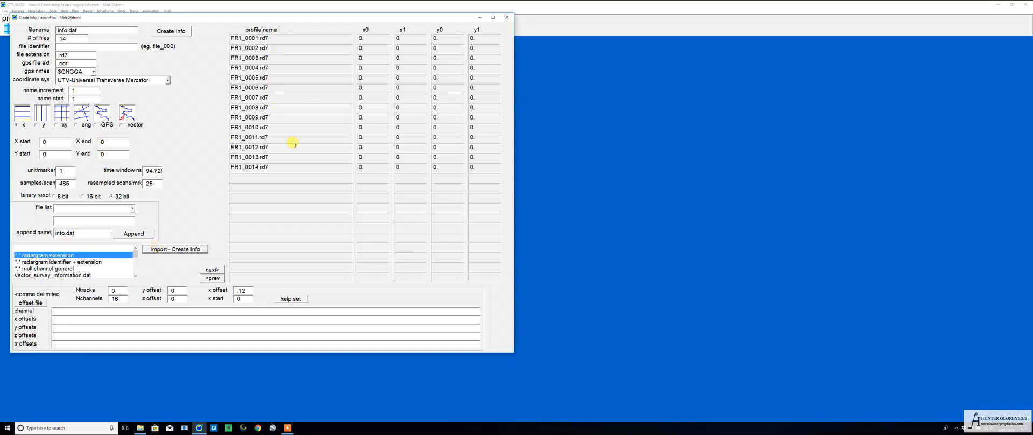
left_click(16, 126)
left_click(179, 249)
left_click(507, 18)
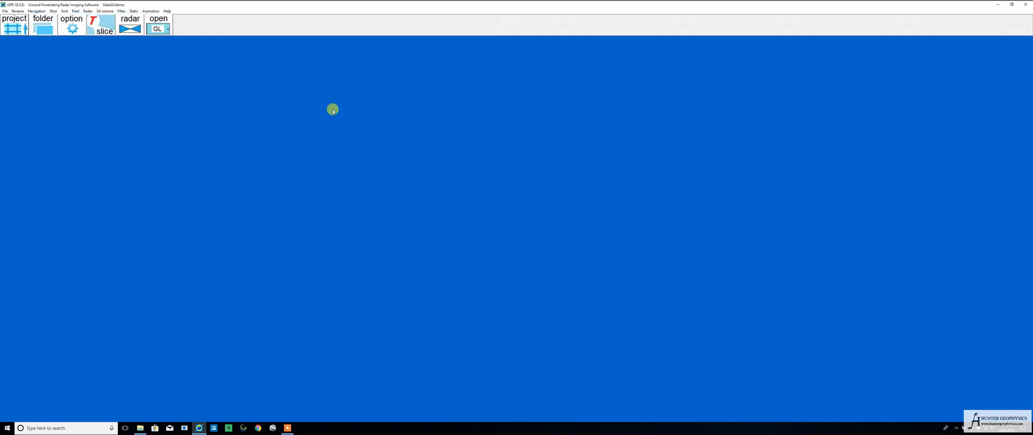
Open info.dat for editing, run MALA get ts on its profiles, and save the edits
left_click(5, 12)
left_click(19, 37)
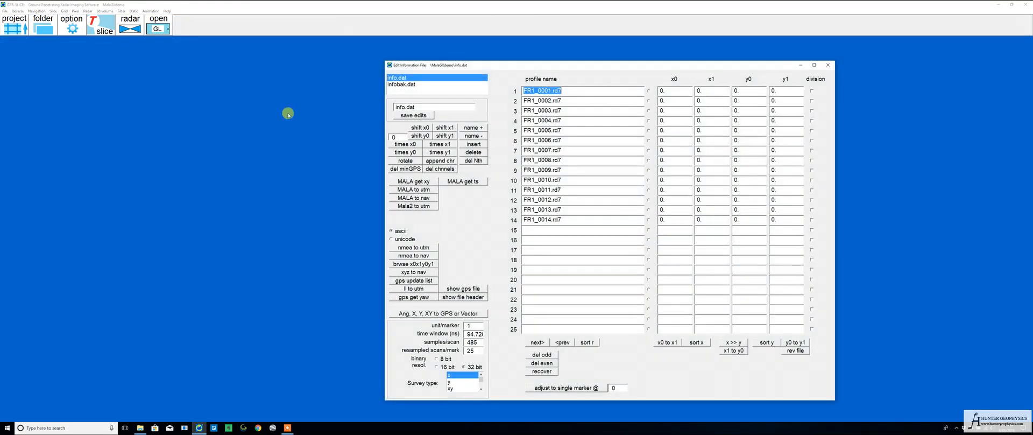
left_click(460, 182)
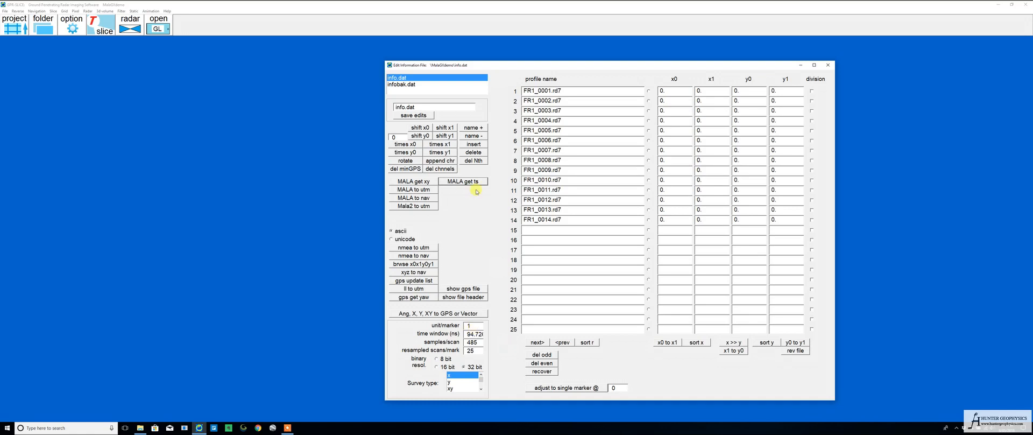
left_click(415, 116)
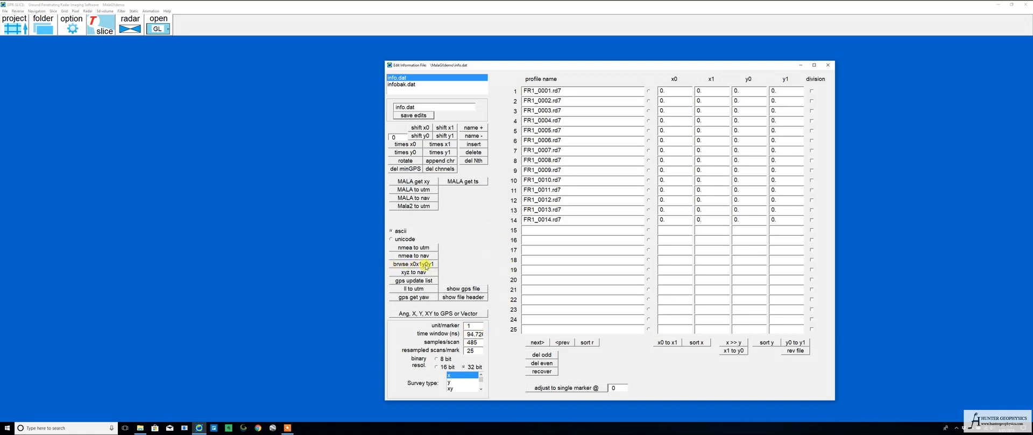
Import the x0, x1, y0, y1 profile coordinates into info.dat from MalaCoordsforGPRS.csv in five-column format with names
left_click(426, 264)
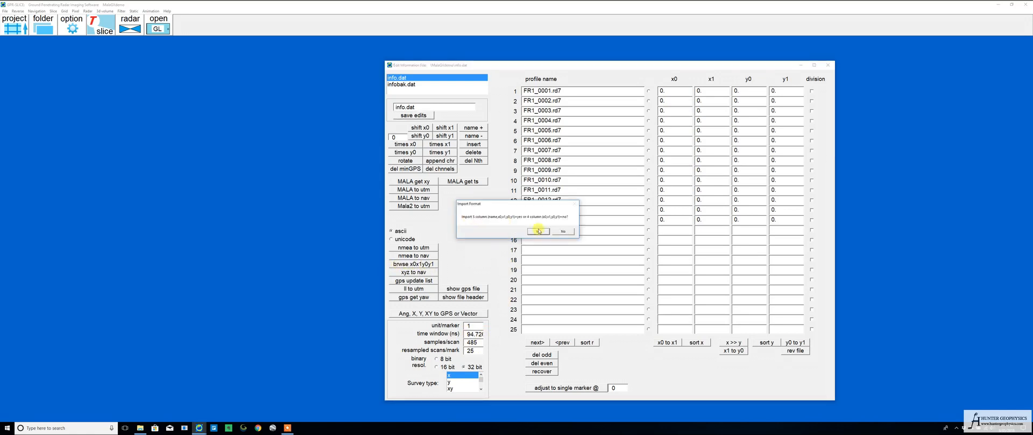
left_click(539, 231)
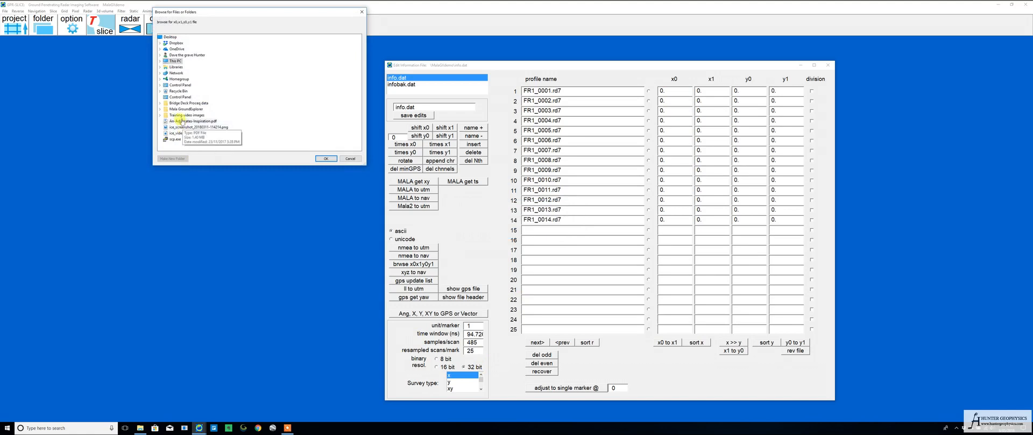
left_click(161, 109)
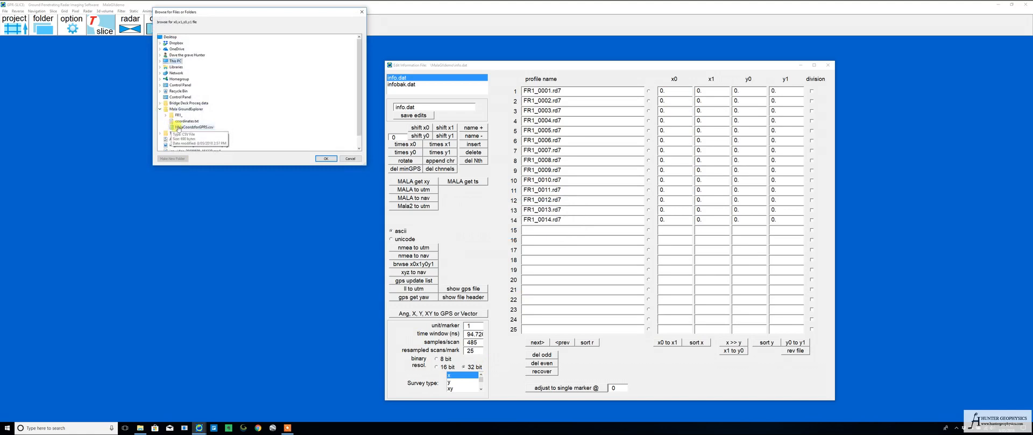
left_click(181, 128)
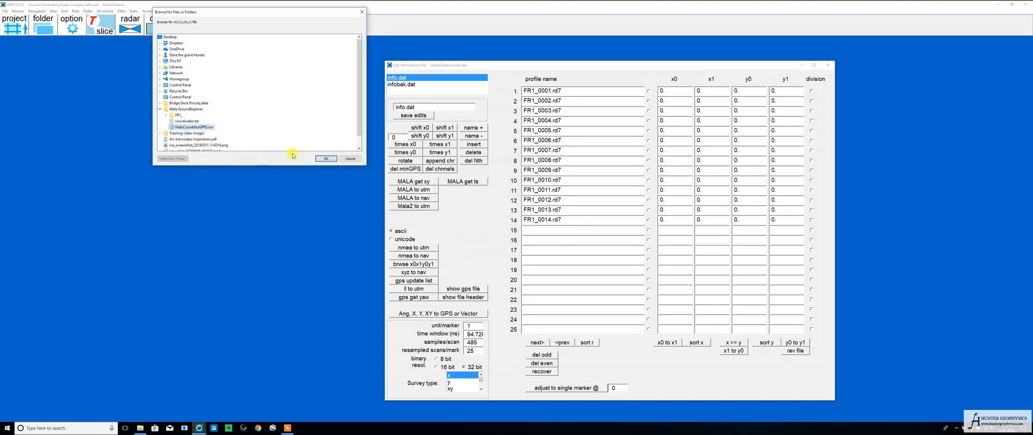
left_click(325, 158)
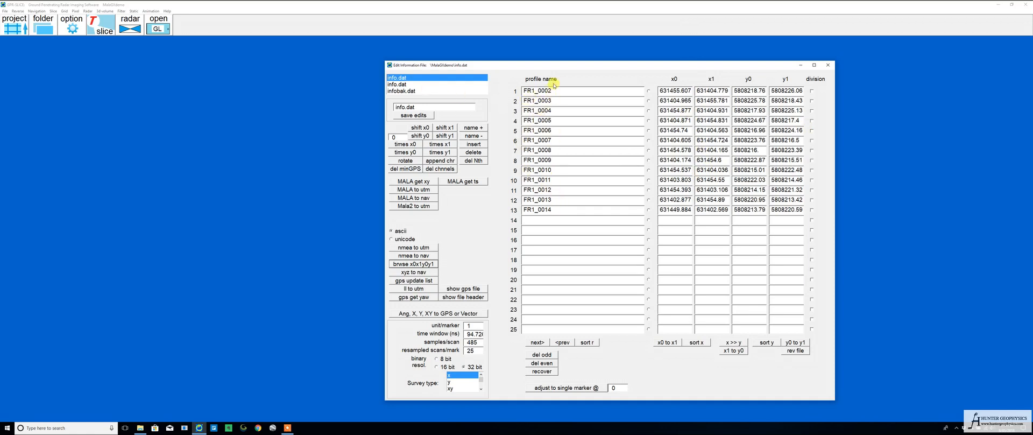
left_click(425, 85)
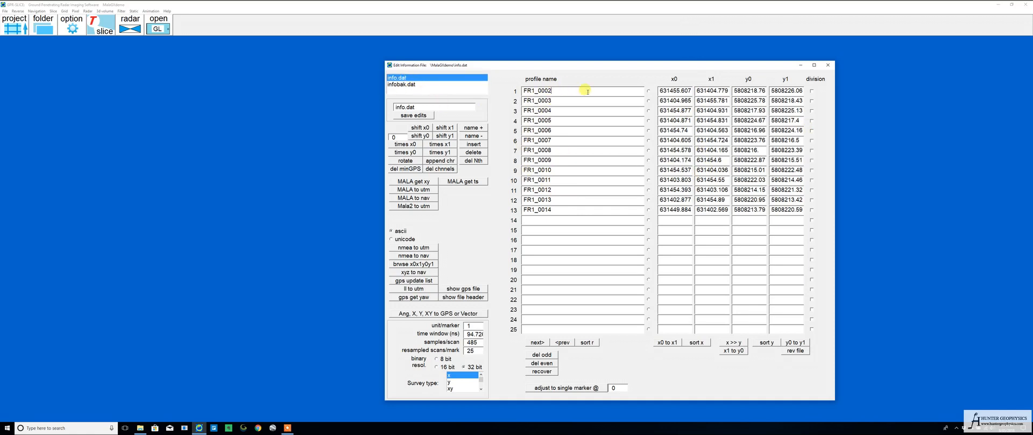
Append the .rd7 extension to every profile name from FR1_0002 to FR1_0014 and save the edits to info.dat
type(".r")
left_click(566, 100)
type(".rd7")
left_click(563, 111)
type(".rd7")
left_click(563, 120)
type(".rd7")
left_click(563, 131)
key("ctrl+v")
left_click(562, 140)
key("ctrl+v")
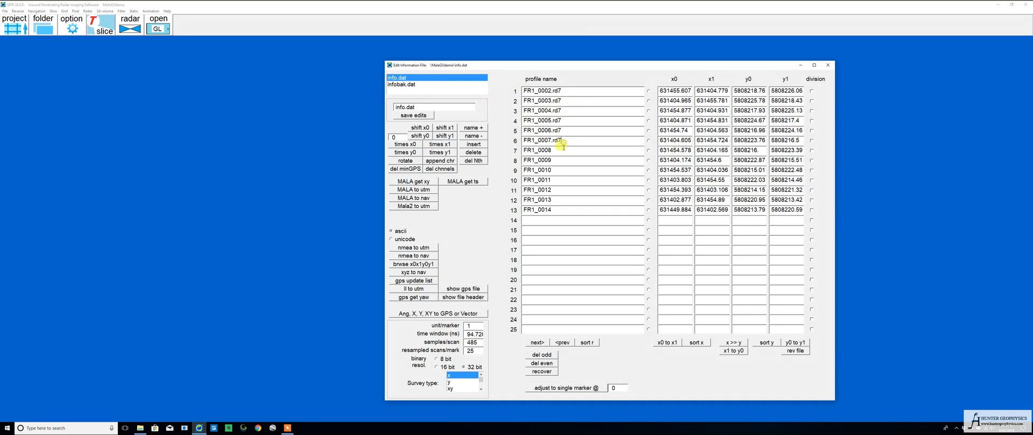
left_click(561, 151)
type(".rd7")
left_click(560, 160)
type(".rd7")
left_click(559, 170)
type(".rd7")
left_click(559, 180)
type(".rd7")
left_click(560, 190)
type(".rd7")
left_click(561, 199)
type(".rd7")
left_click(560, 209)
type(".rd7")
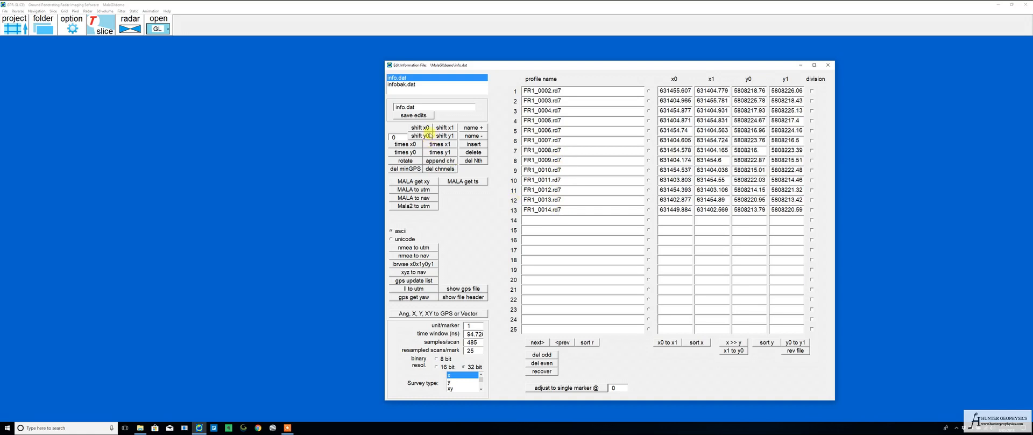
left_click(424, 115)
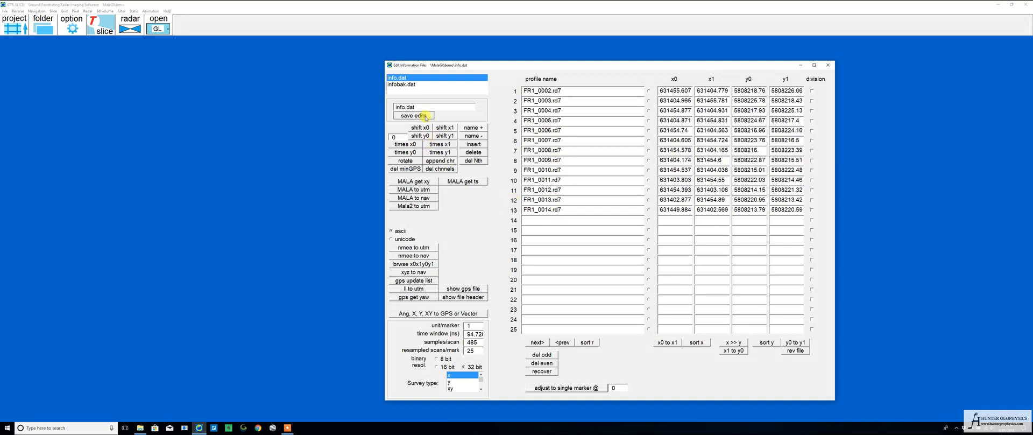
Convert the info.dat radargrams with Mala GX 32 to 32, resetting the gain and running batch gain-wobble on all profiles
left_click(828, 65)
left_click(5, 10)
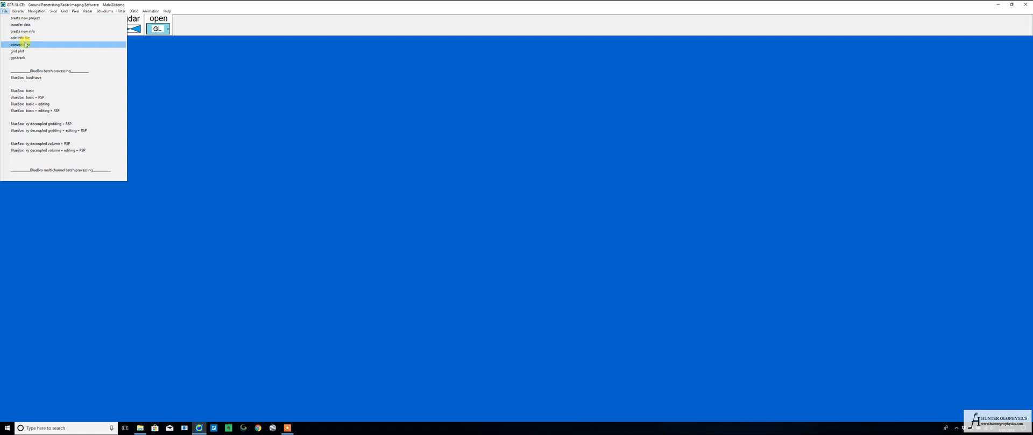
left_click(25, 45)
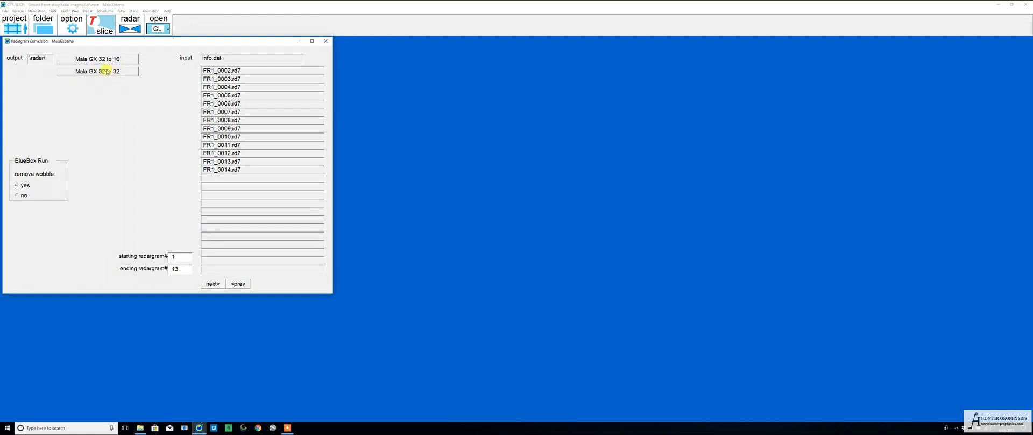
left_click(106, 73)
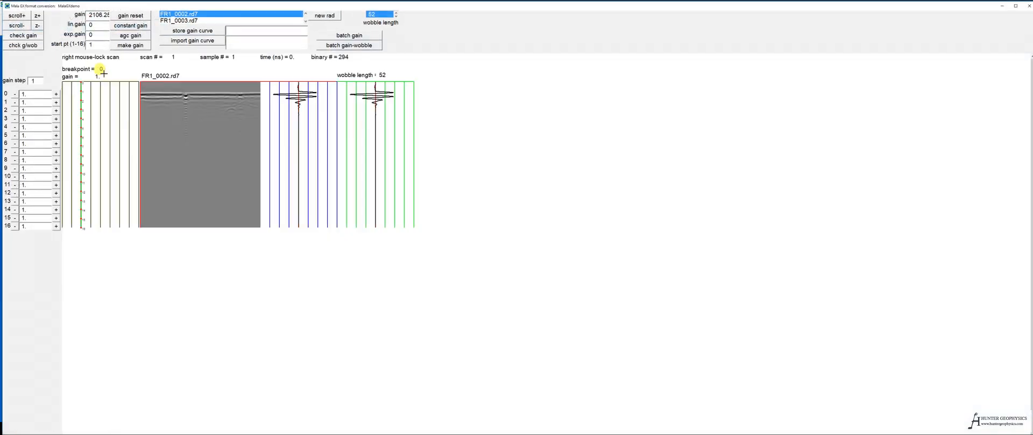
left_click(130, 19)
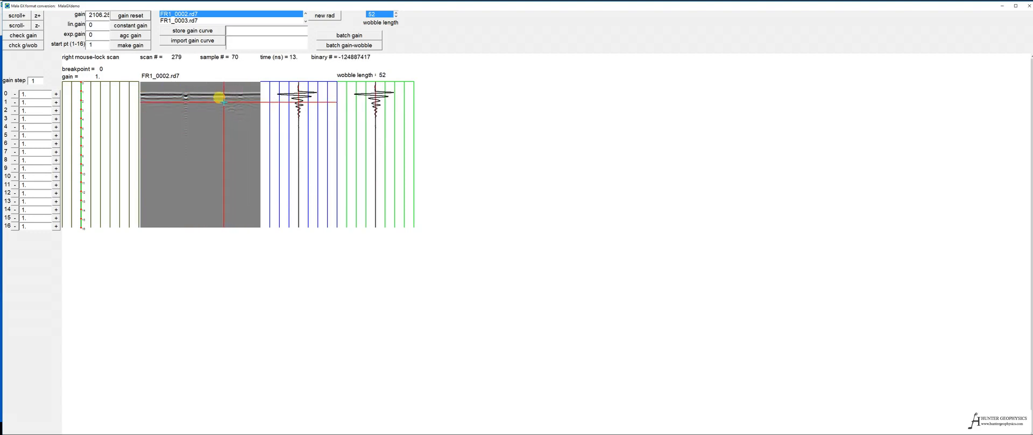
left_click(353, 46)
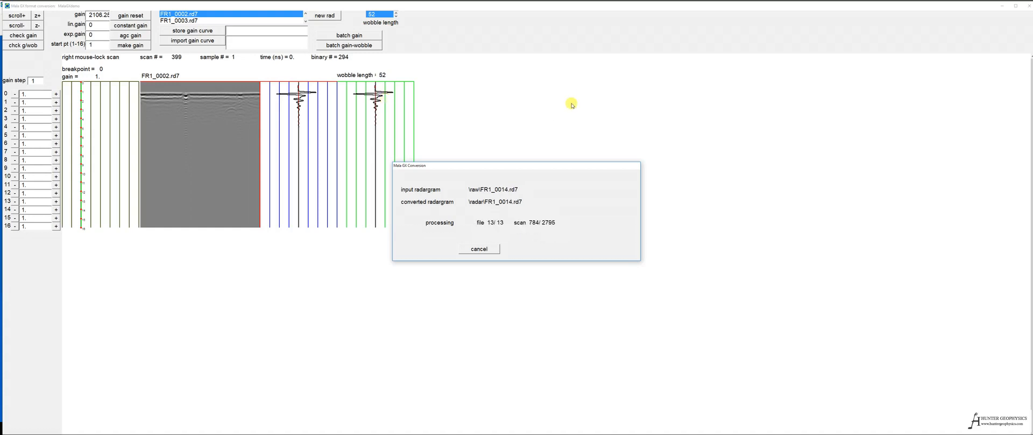
left_click(1026, 5)
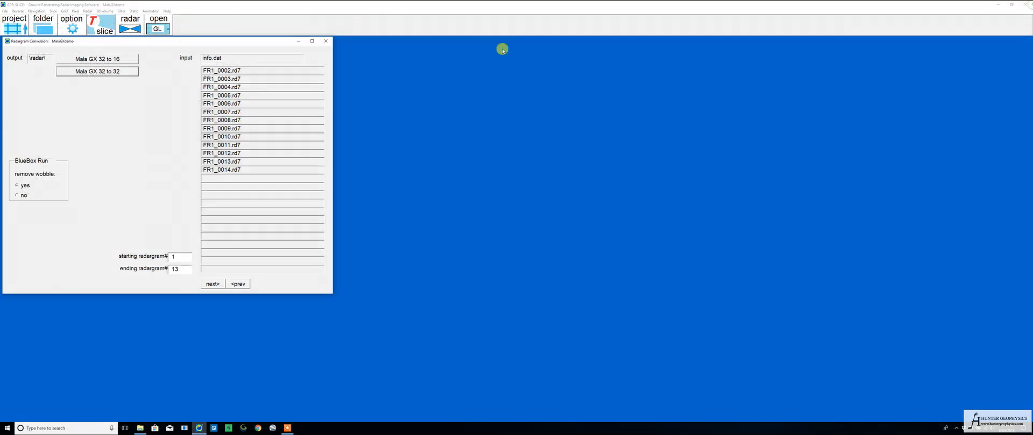
left_click(326, 41)
Plot the survey grid map to check the layout of the imported profile lines
left_click(2, 10)
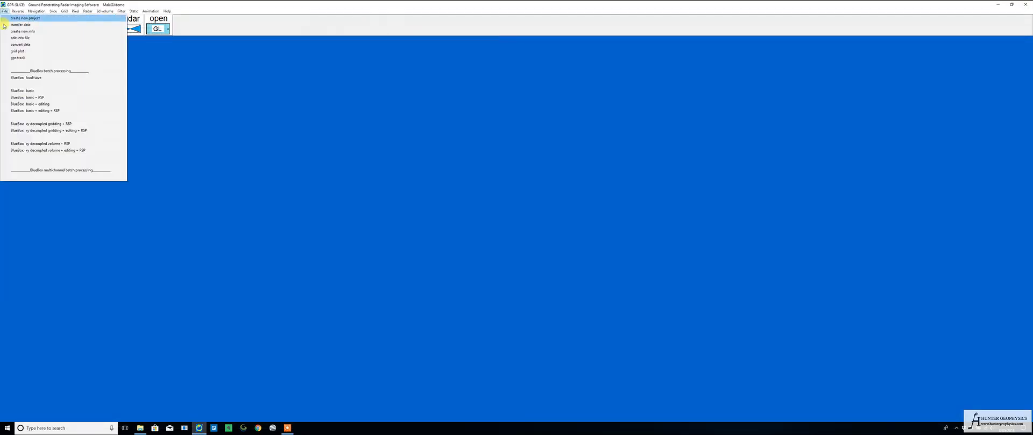
left_click(13, 54)
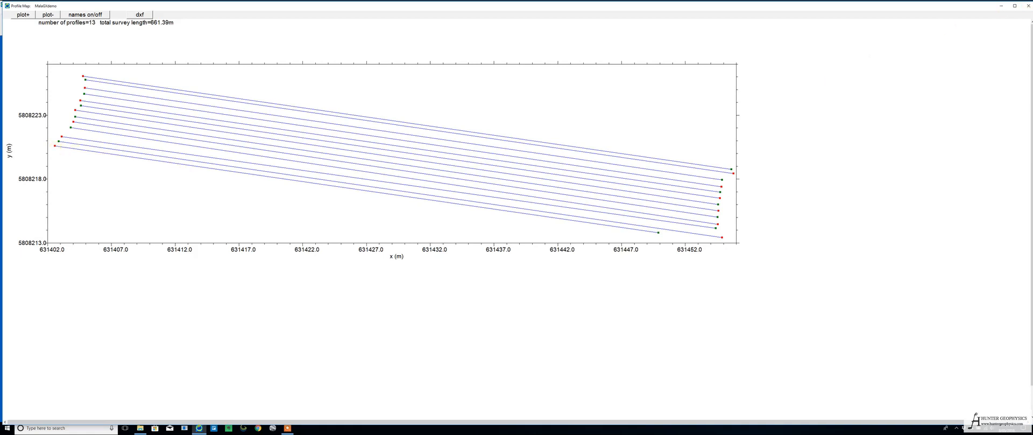
left_click(1027, 6)
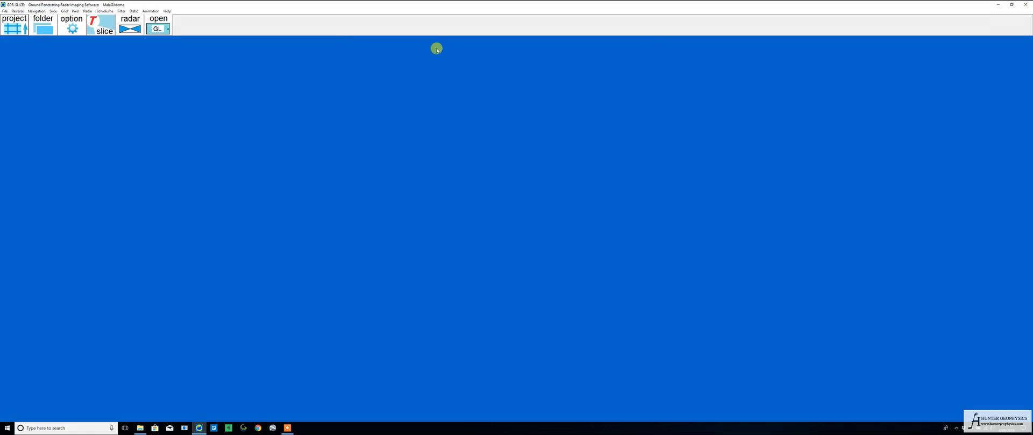
Generate artificial navigation markers for all the converted radargrams
left_click(3, 11)
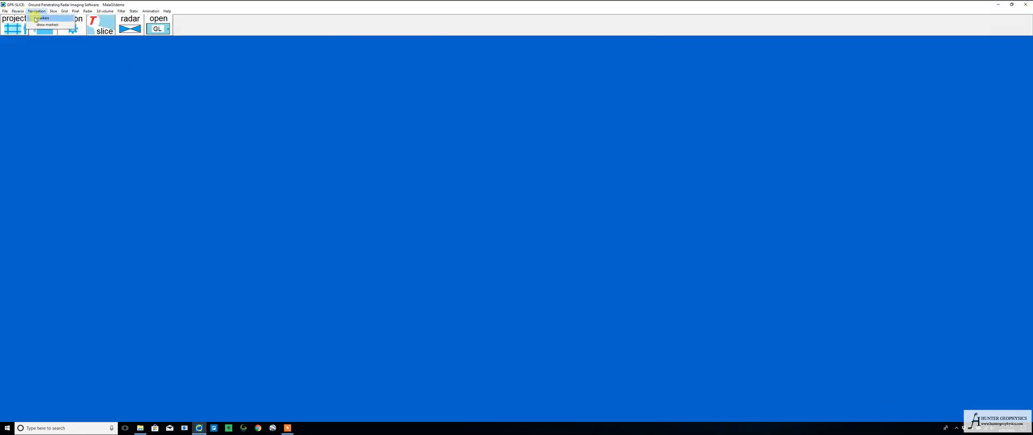
left_click(37, 18)
left_click(164, 85)
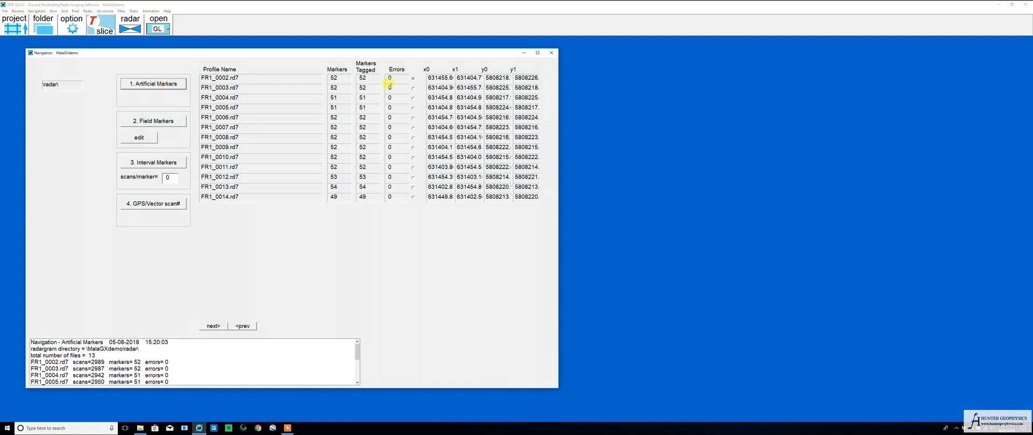
left_click(557, 53)
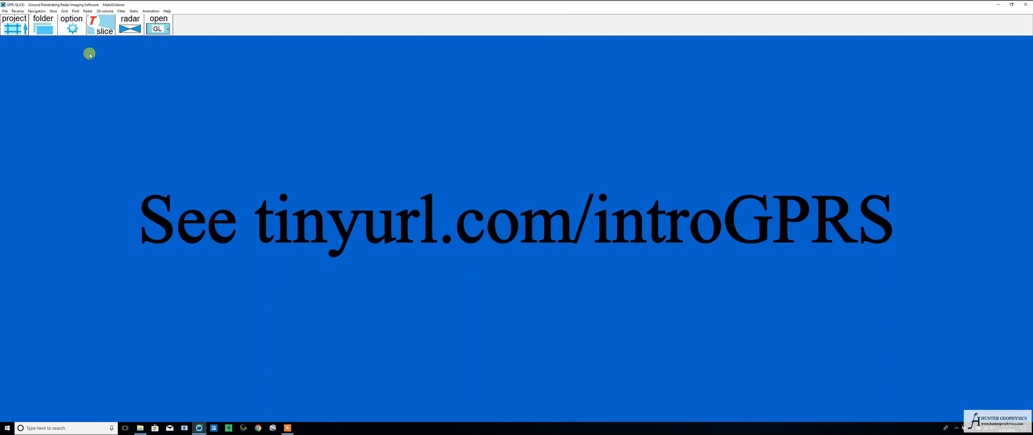
Run the automatic line-by-line 0 ns correction with truncation on the radargrams in the \radar\ folder
left_click(88, 12)
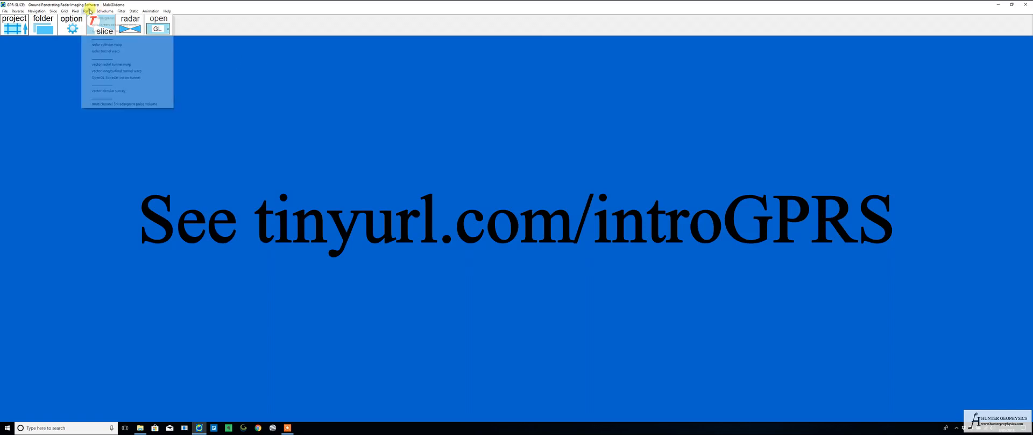
left_click(99, 33)
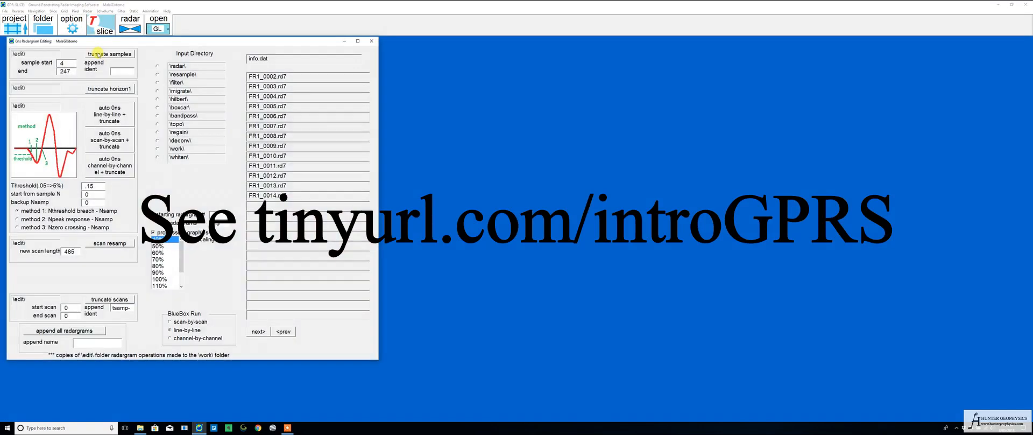
left_click(109, 118)
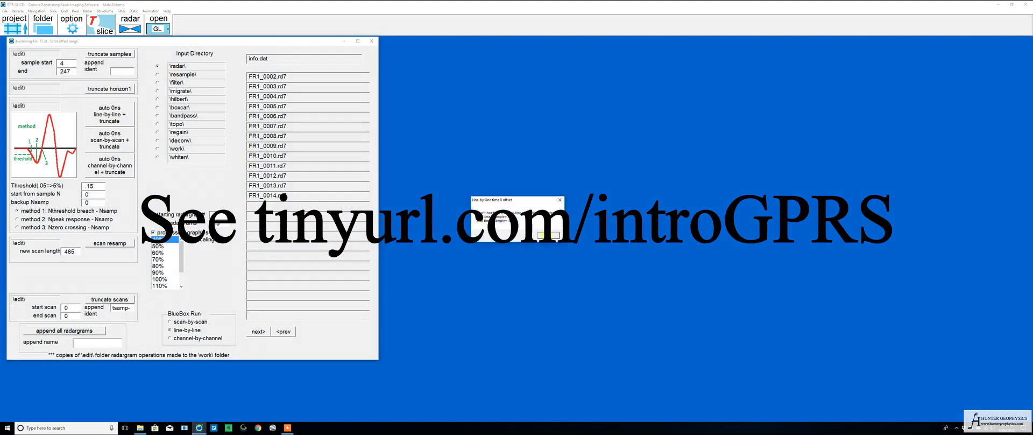
left_click(541, 236)
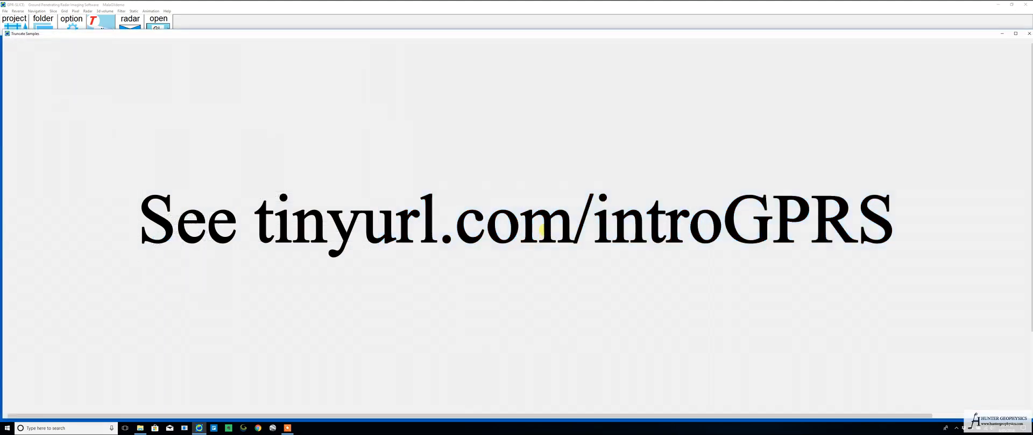